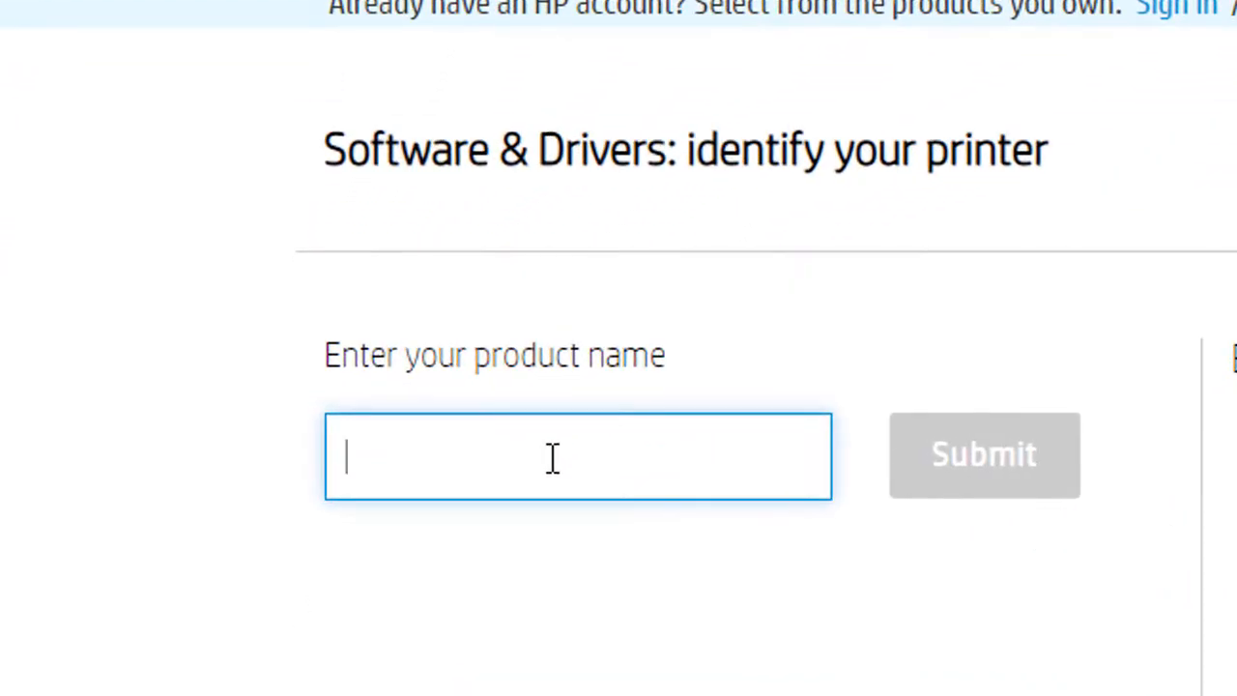
Step: Look up the product 4ry26a and open its software and drivers page
{"action": "type", "text": "4r"}
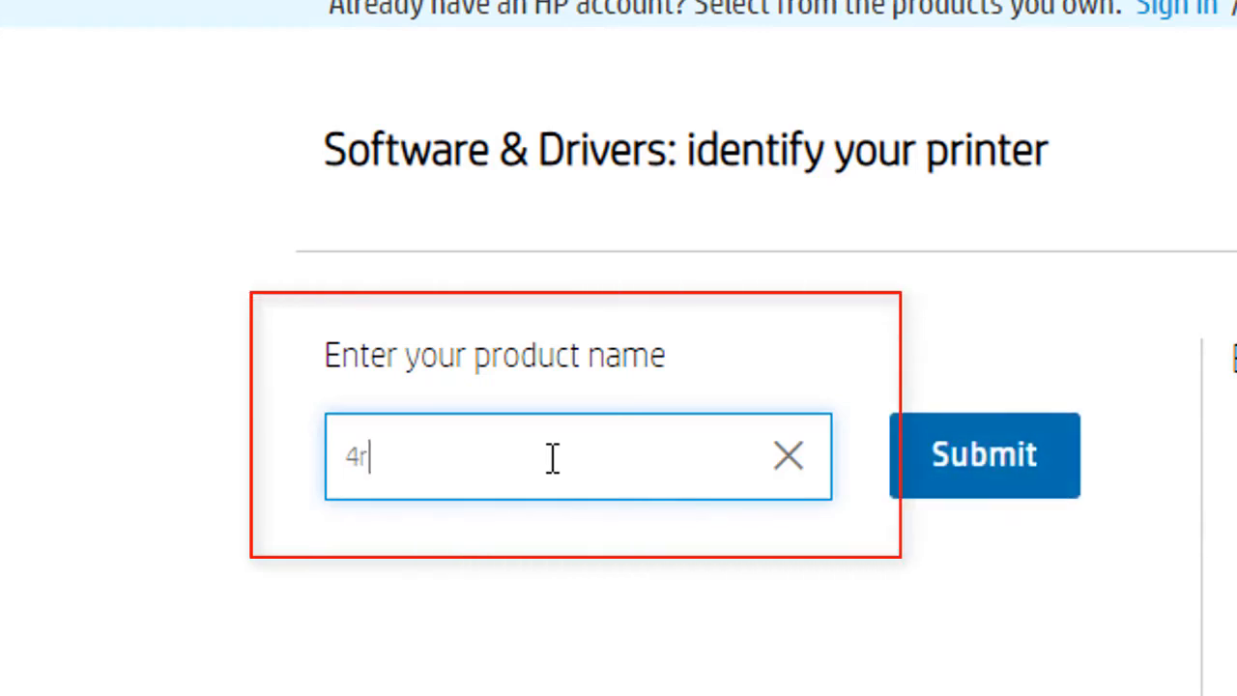
{"action": "type", "text": "y26a"}
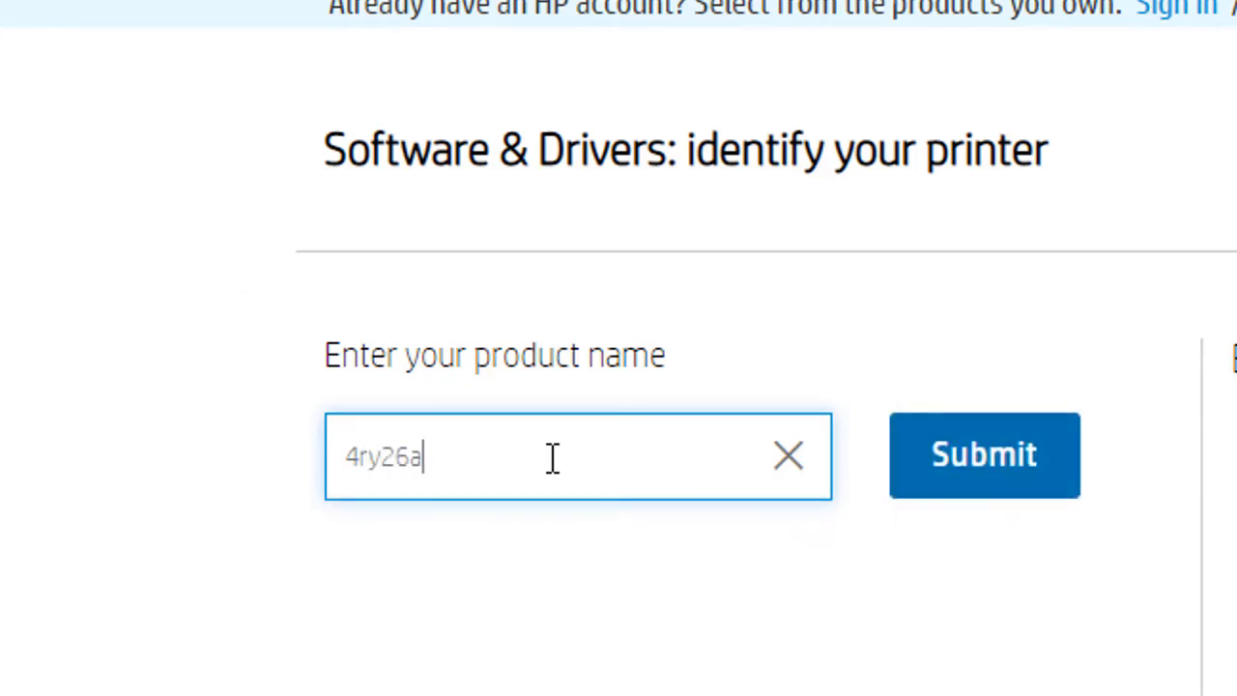
{"action": "left_click", "coordinate": [435, 530]}
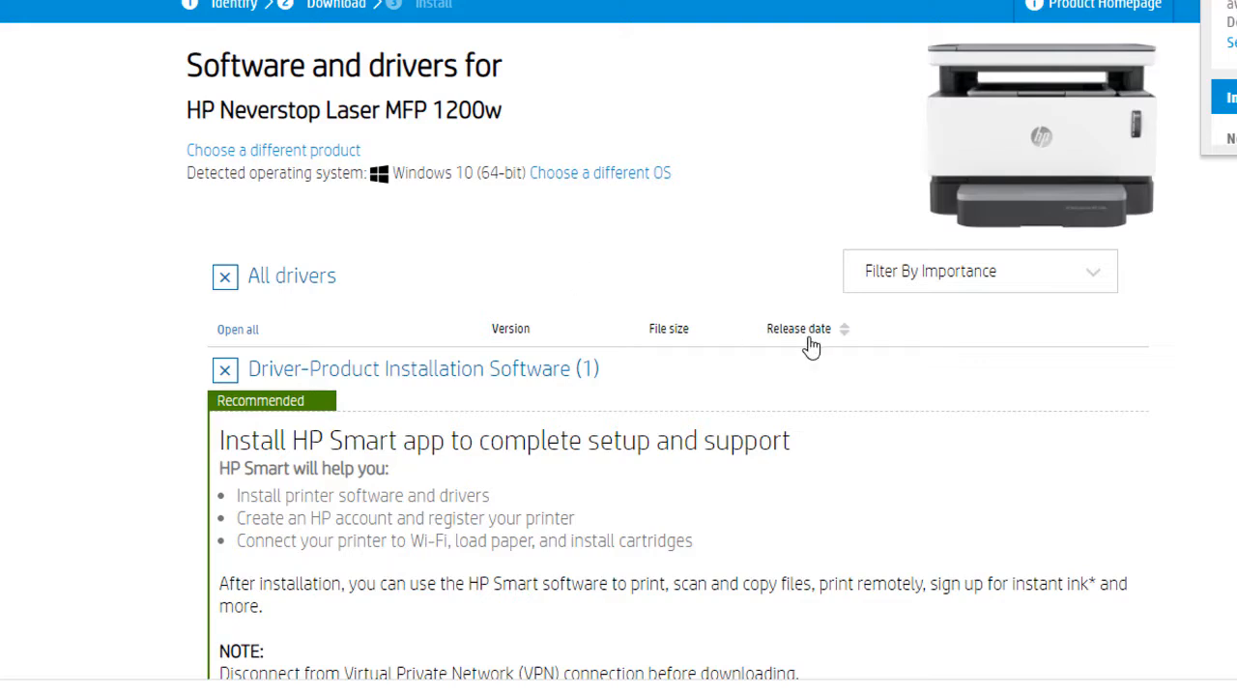
Step: Download the HP Neverstop Laser MFP 1200w/1202w EasyStart Printer Setup Software – Offline Use Only from the Software-Utility downloads
{"action": "scroll", "coordinate": [676, 208], "scroll_direction": "down", "scroll_amount": 3}
{"action": "scroll", "coordinate": [680, 210], "scroll_direction": "down", "scroll_amount": 3}
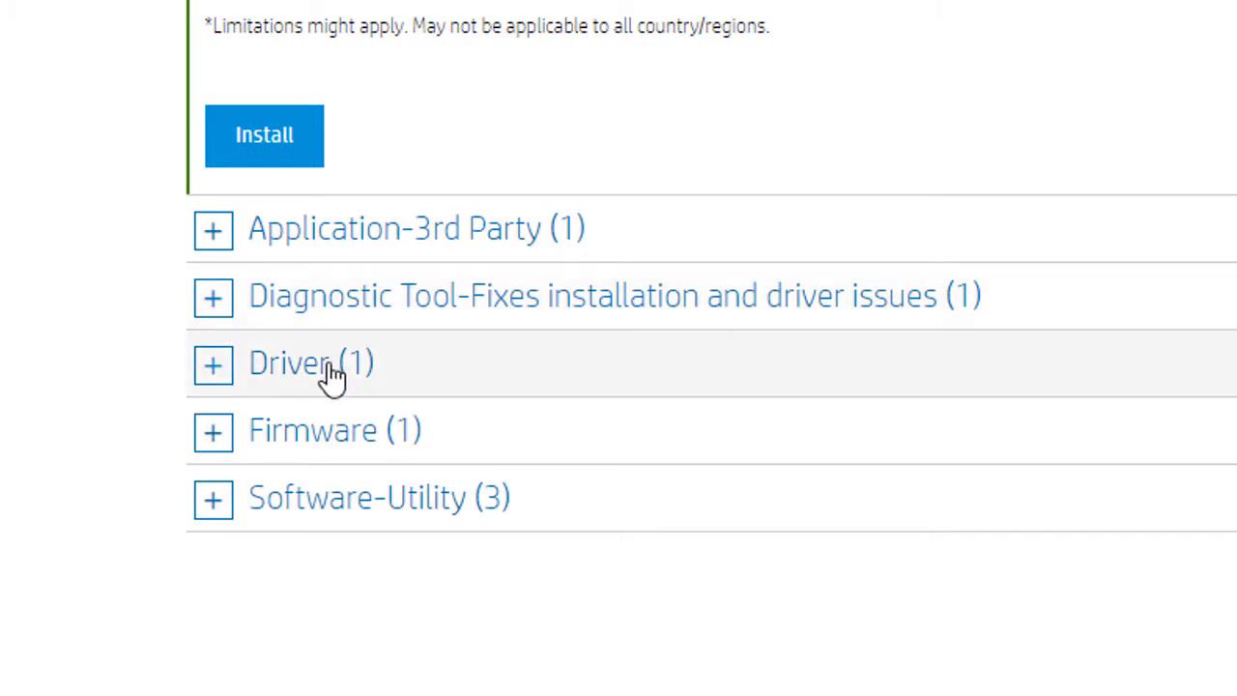
{"action": "left_click", "coordinate": [212, 373]}
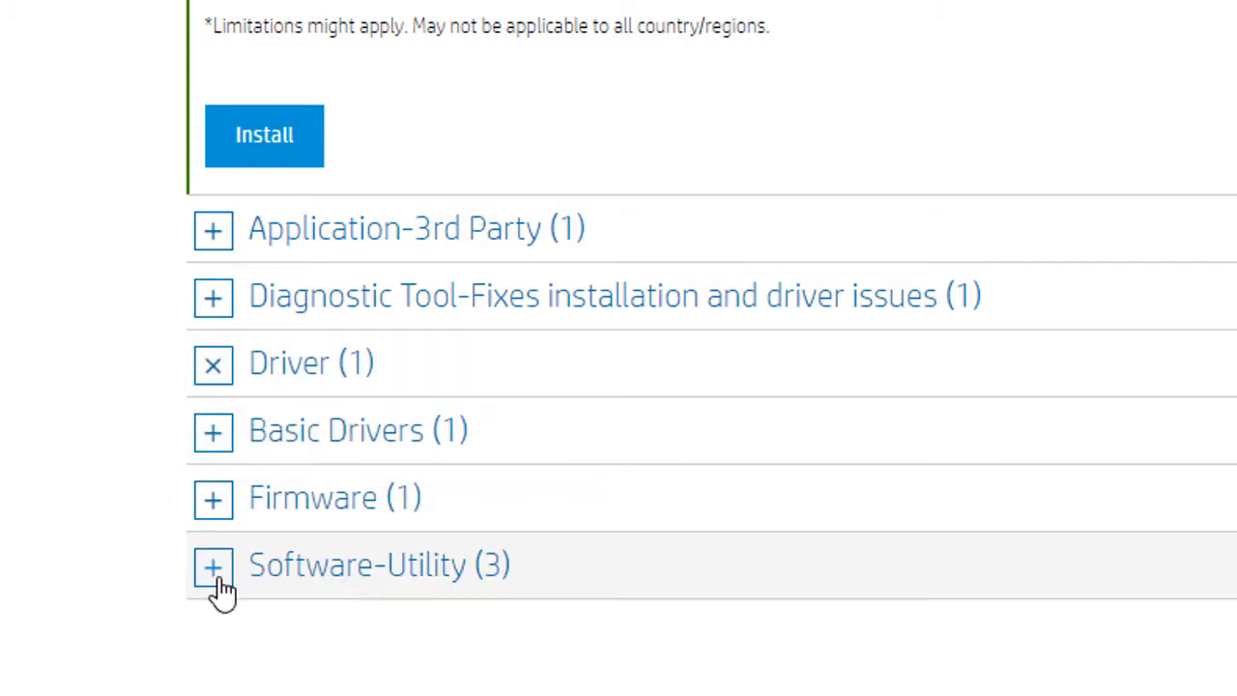
{"action": "left_click", "coordinate": [214, 576]}
{"action": "scroll", "coordinate": [812, 351], "scroll_direction": "down", "scroll_amount": 5}
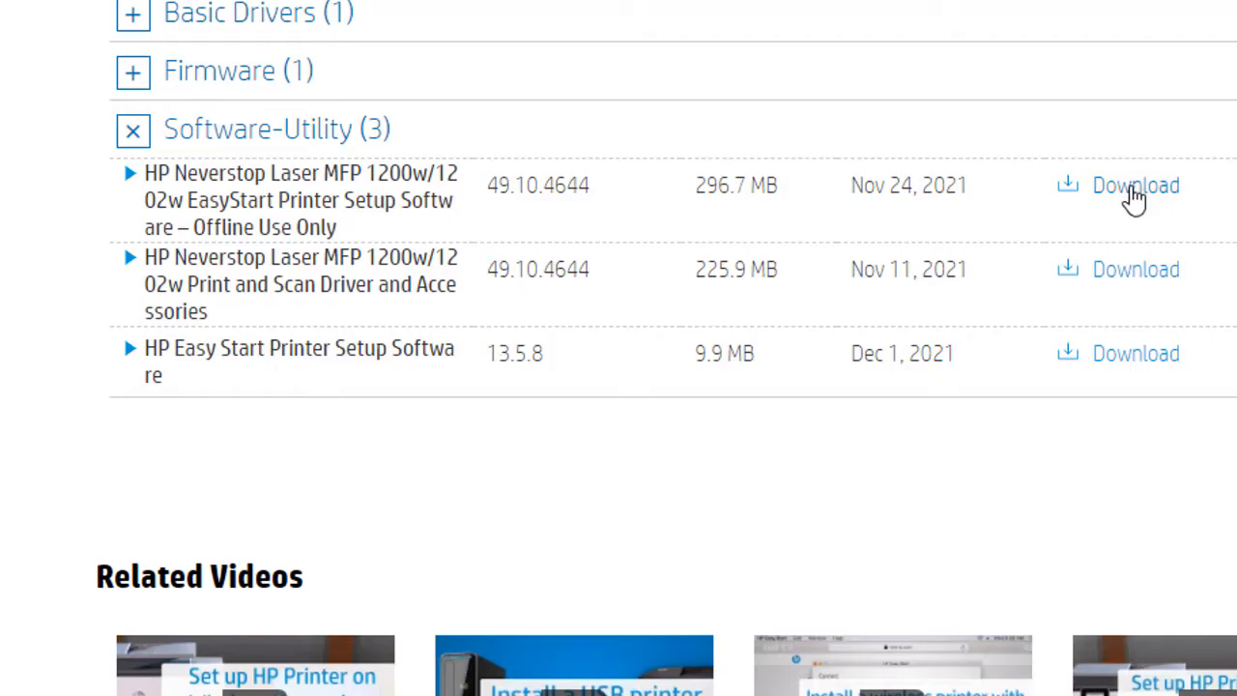
{"action": "left_click", "coordinate": [1134, 190]}
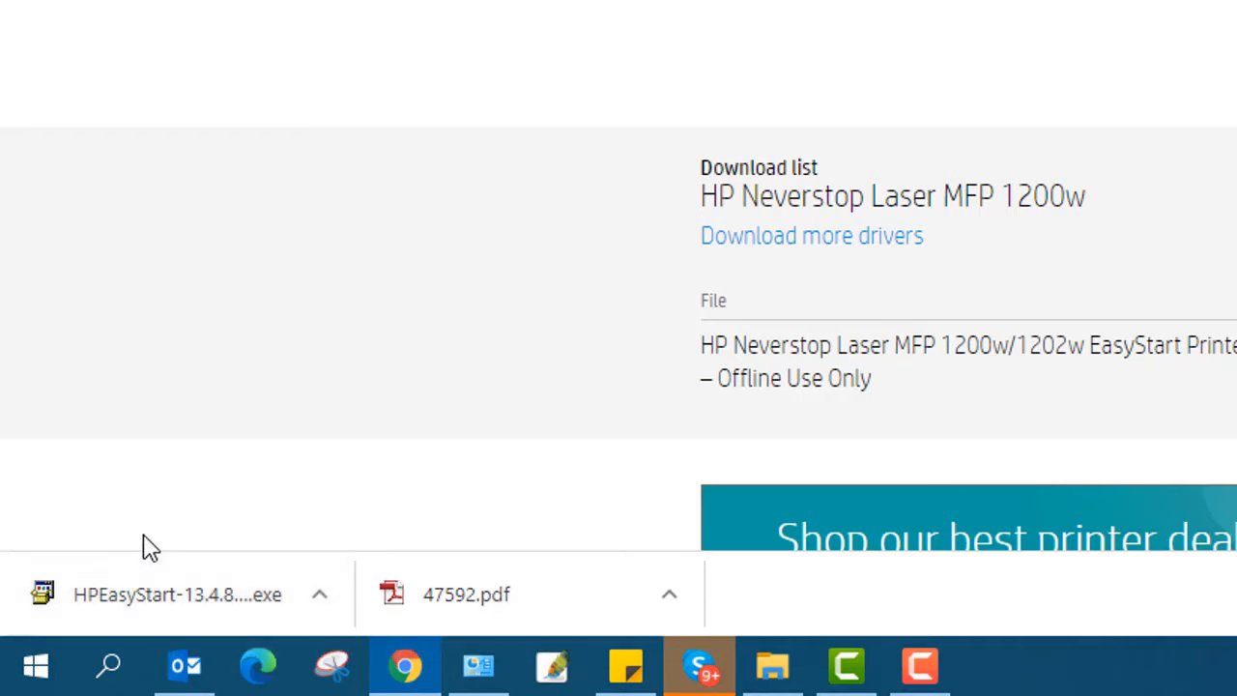
Step: Launch the downloaded HPEasyStart installer, agree to continue with HP Easy Start, and decline sharing usage data
{"action": "left_click", "coordinate": [176, 603]}
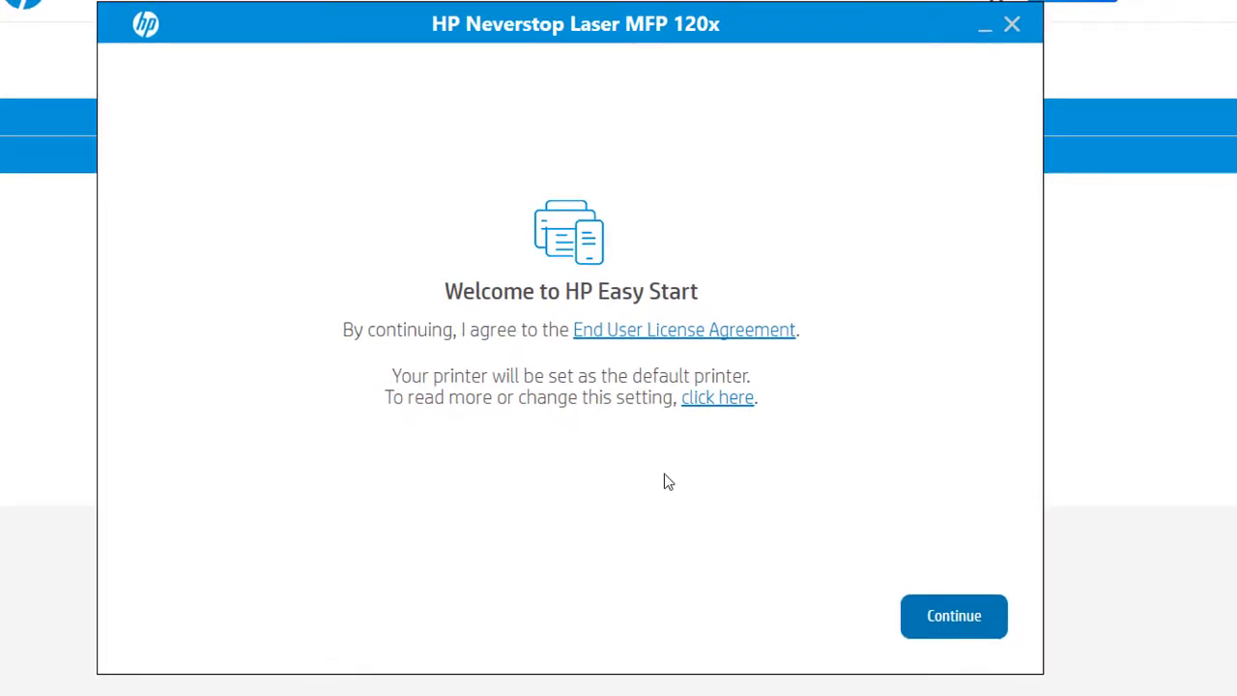
{"action": "left_click", "coordinate": [935, 618]}
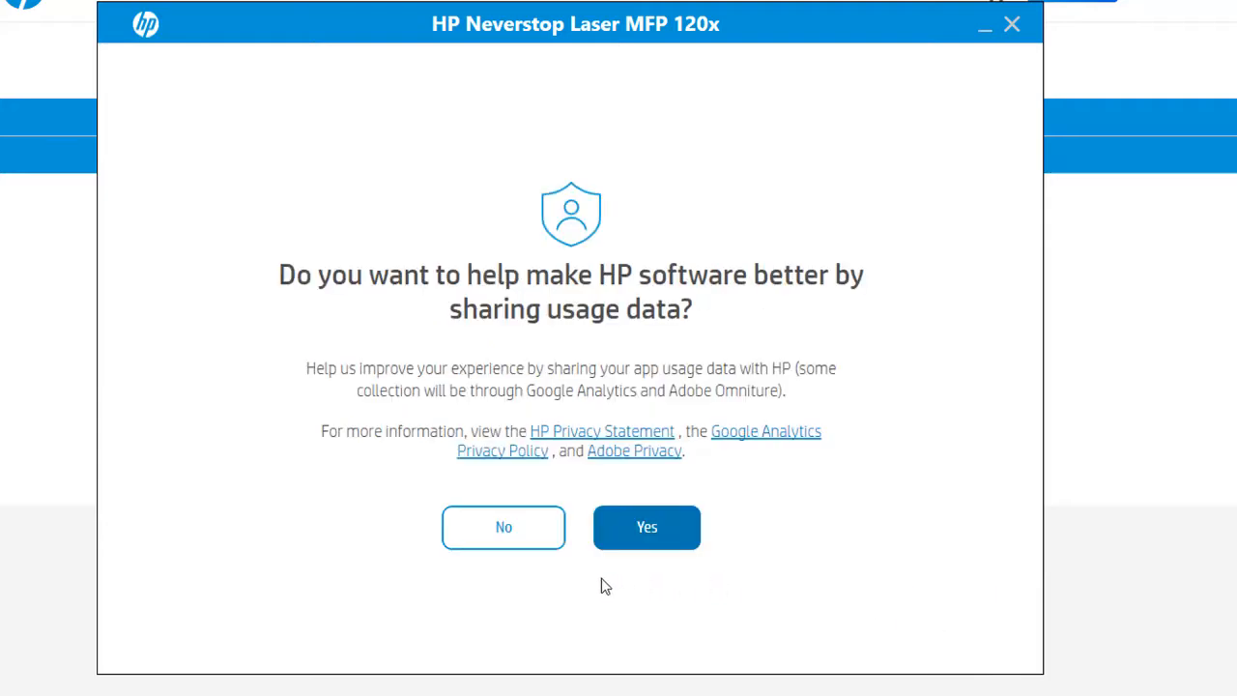
{"action": "left_click", "coordinate": [520, 531]}
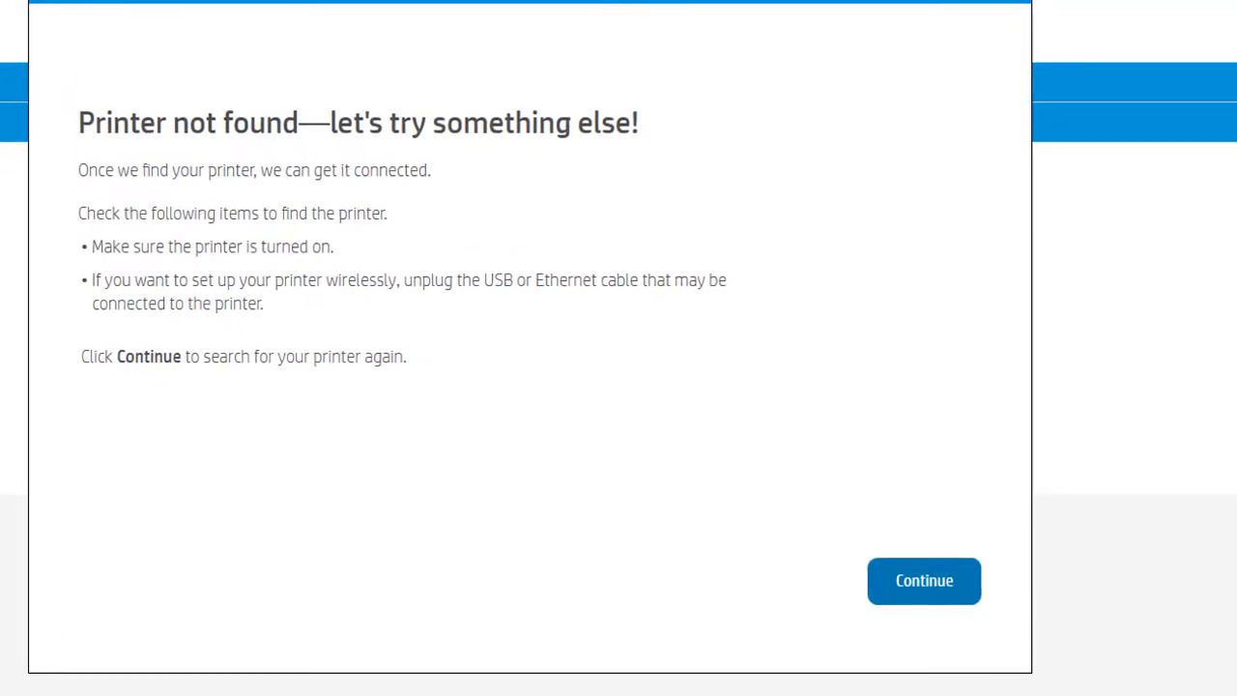
Step: Search for the printer again using the USB cable connection and continue setup with the HP Neverstop Laser MFP 120x
{"action": "left_click", "coordinate": [926, 580]}
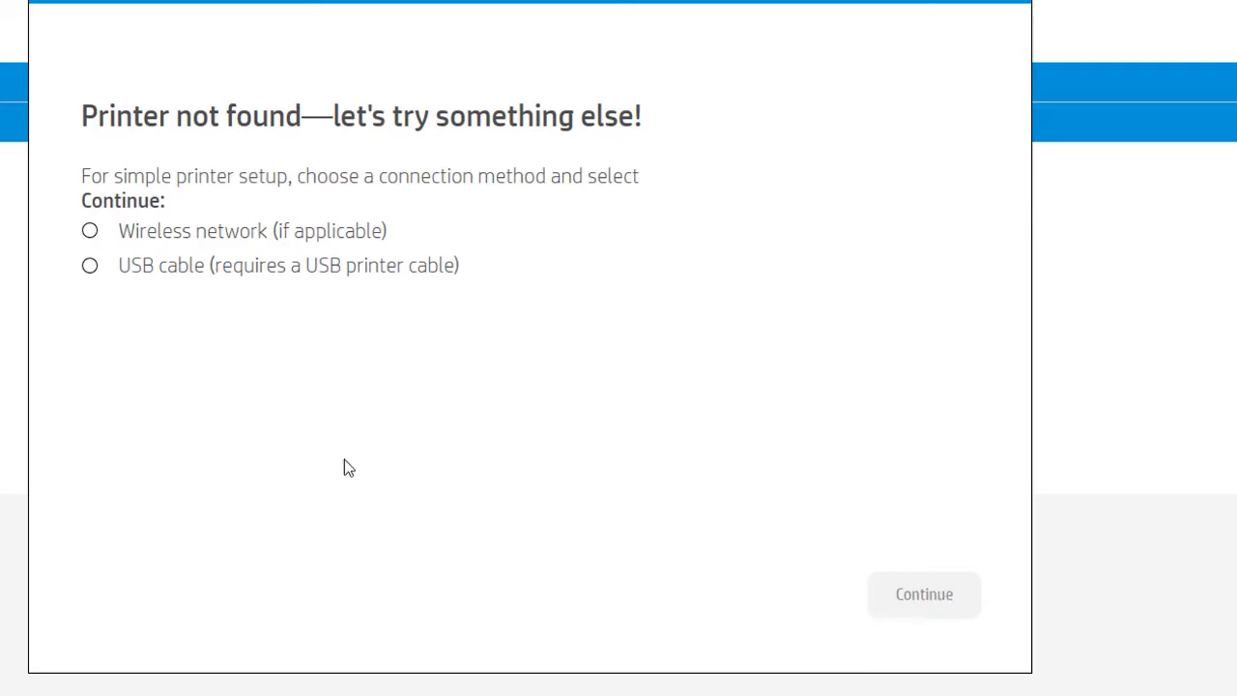
{"action": "left_click", "coordinate": [126, 272]}
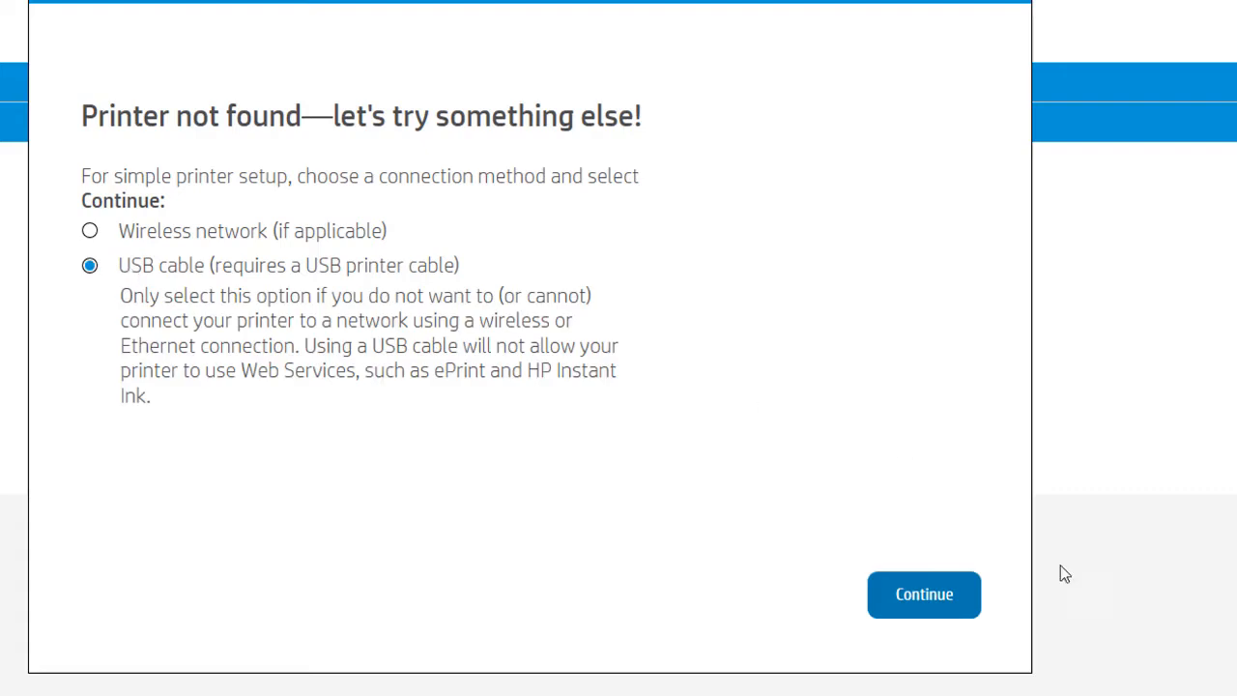
{"action": "left_click", "coordinate": [882, 593]}
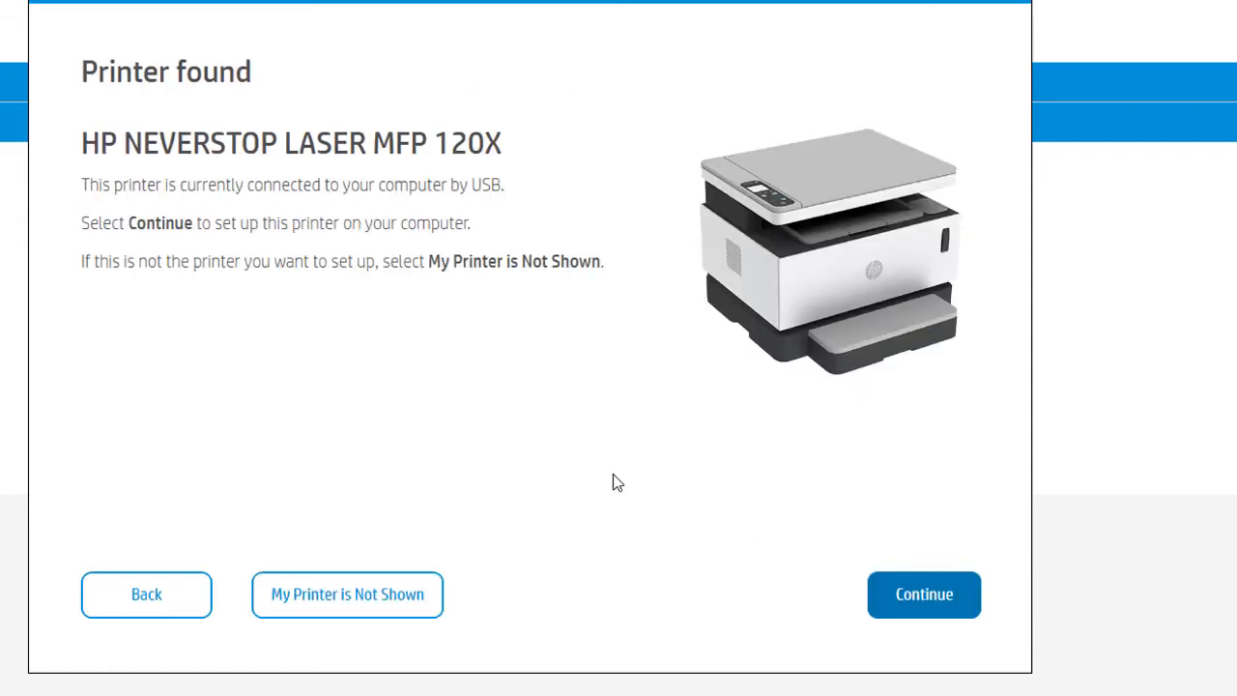
{"action": "left_click", "coordinate": [930, 596]}
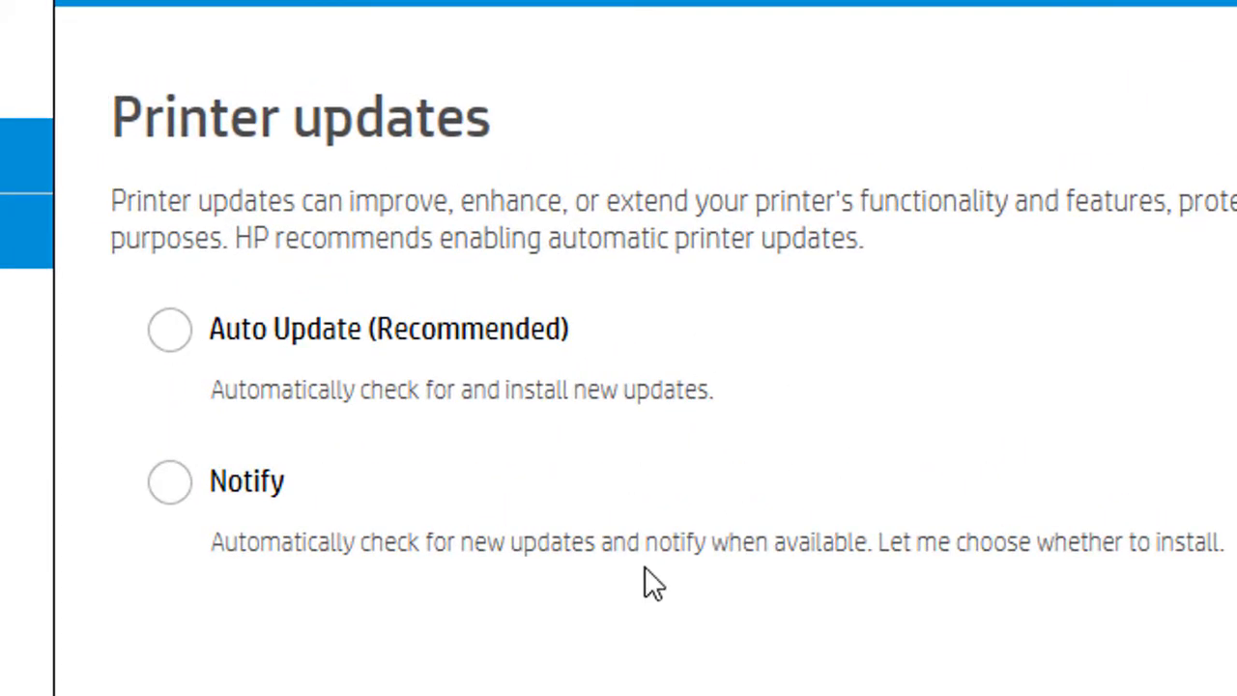
Step: Set printer updates to Auto Update (Recommended) and continue past the packaging removal instructions
{"action": "left_click", "coordinate": [166, 333]}
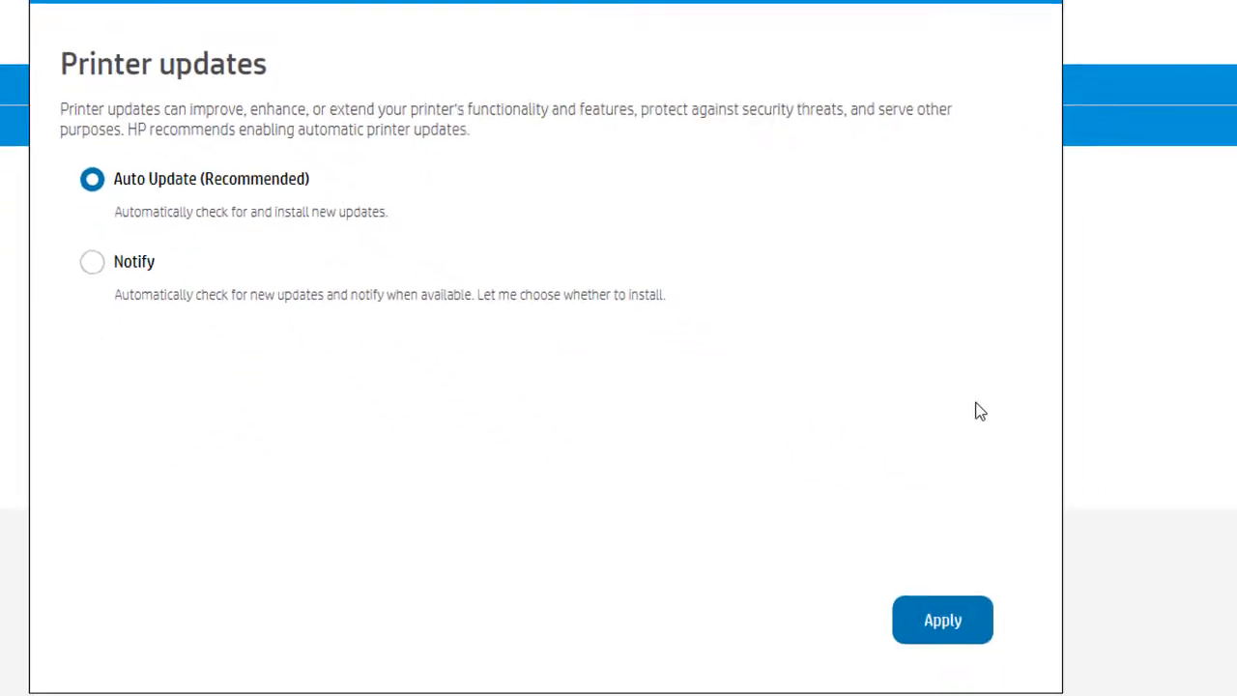
{"action": "left_click", "coordinate": [880, 599]}
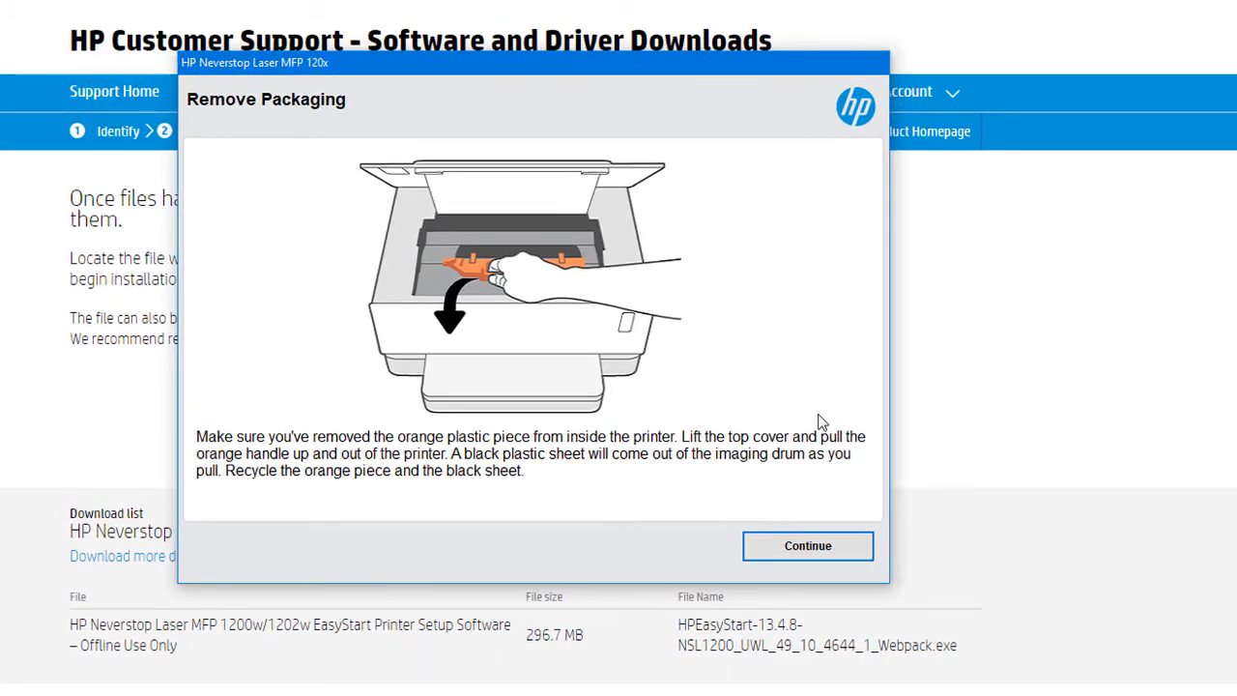
{"action": "left_click", "coordinate": [797, 547]}
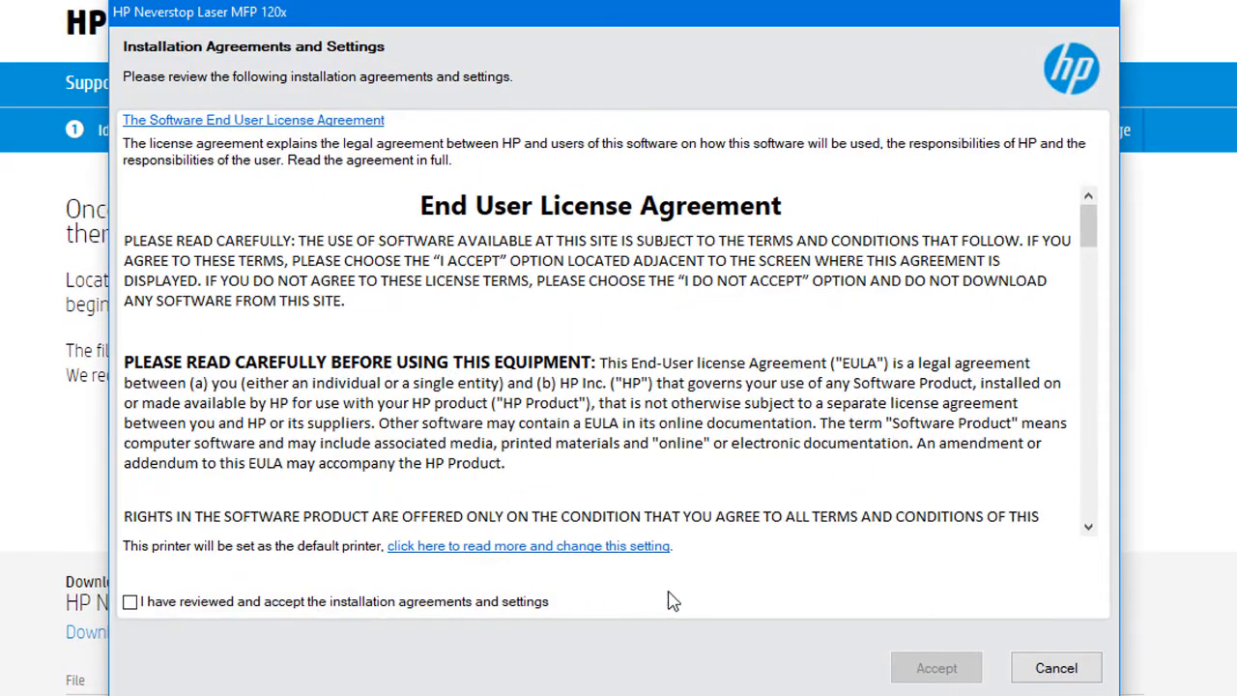
Step: Accept the installation agreements and settings, and decline both printer analytics and application analytics
{"action": "left_click", "coordinate": [130, 602]}
{"action": "left_click", "coordinate": [936, 670]}
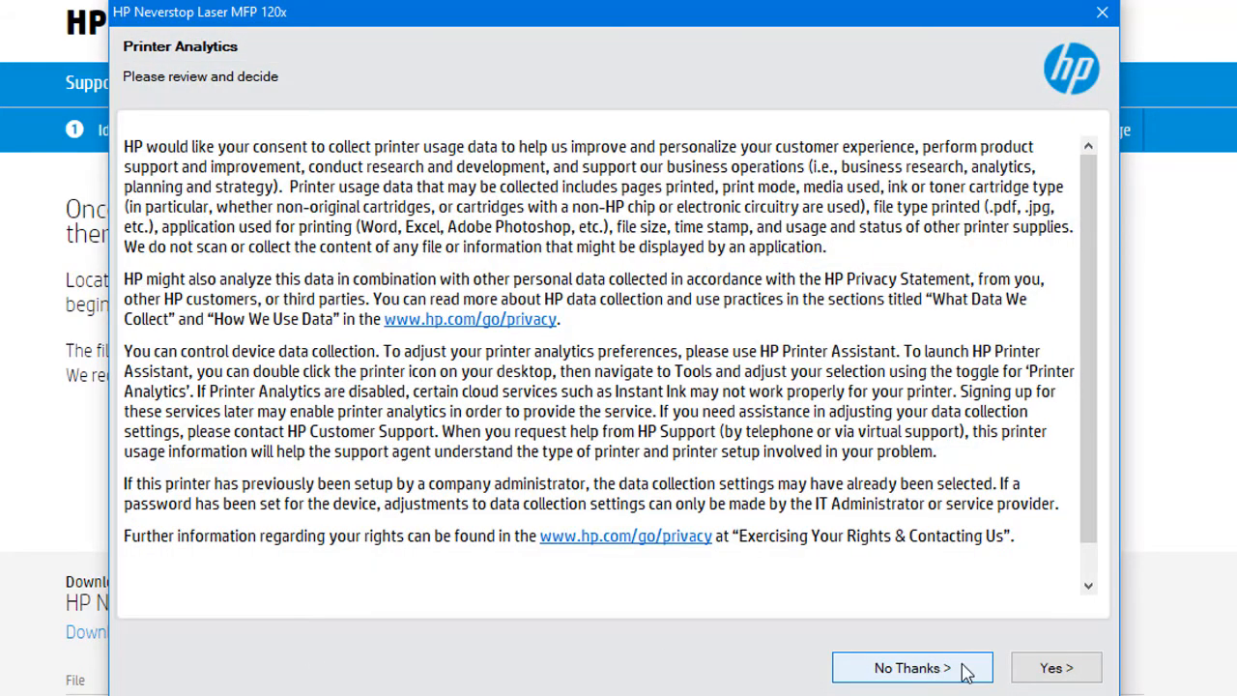
{"action": "left_click", "coordinate": [914, 670]}
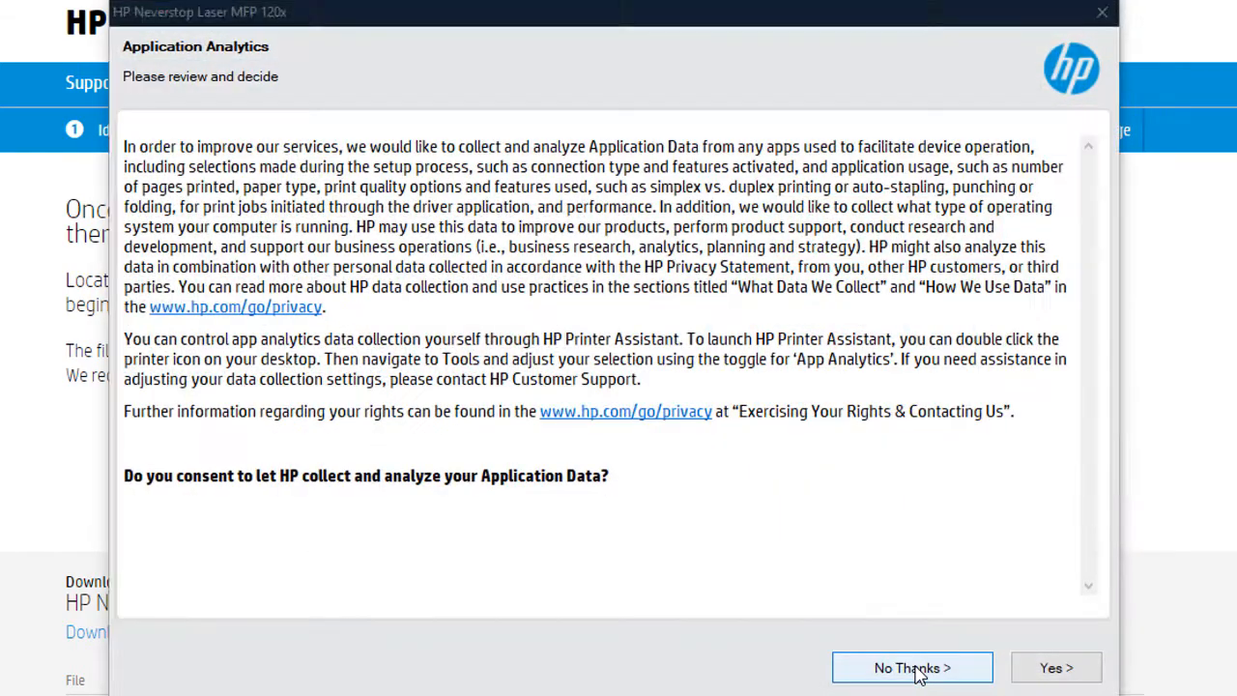
{"action": "left_click", "coordinate": [913, 669]}
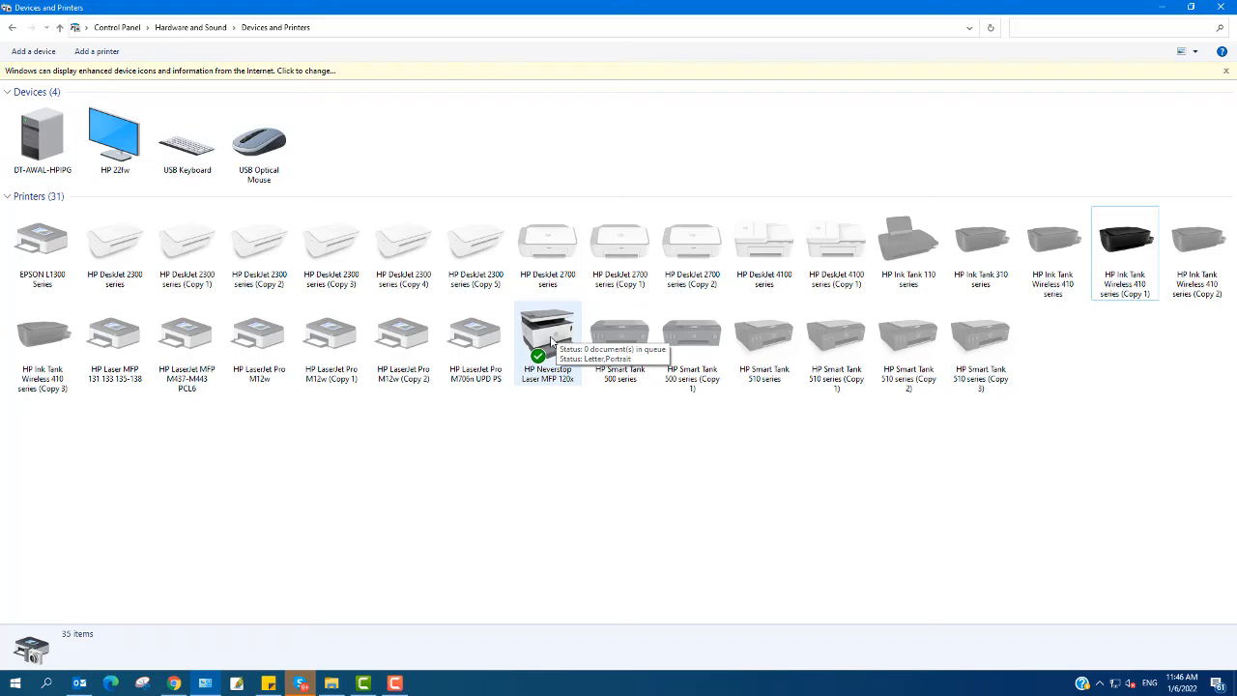
Step: Print a test page from the printer properties of the HP Neverstop Laser MFP 120x
{"action": "right_click", "coordinate": [553, 343]}
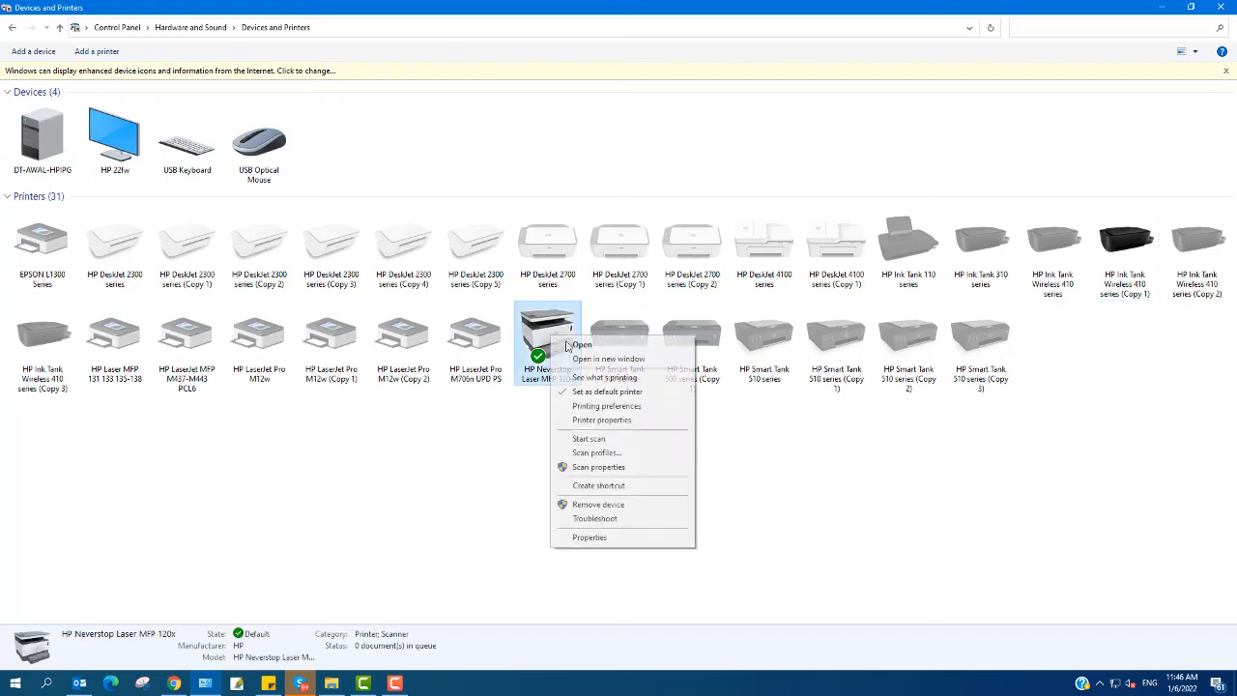
{"action": "left_click", "coordinate": [613, 422]}
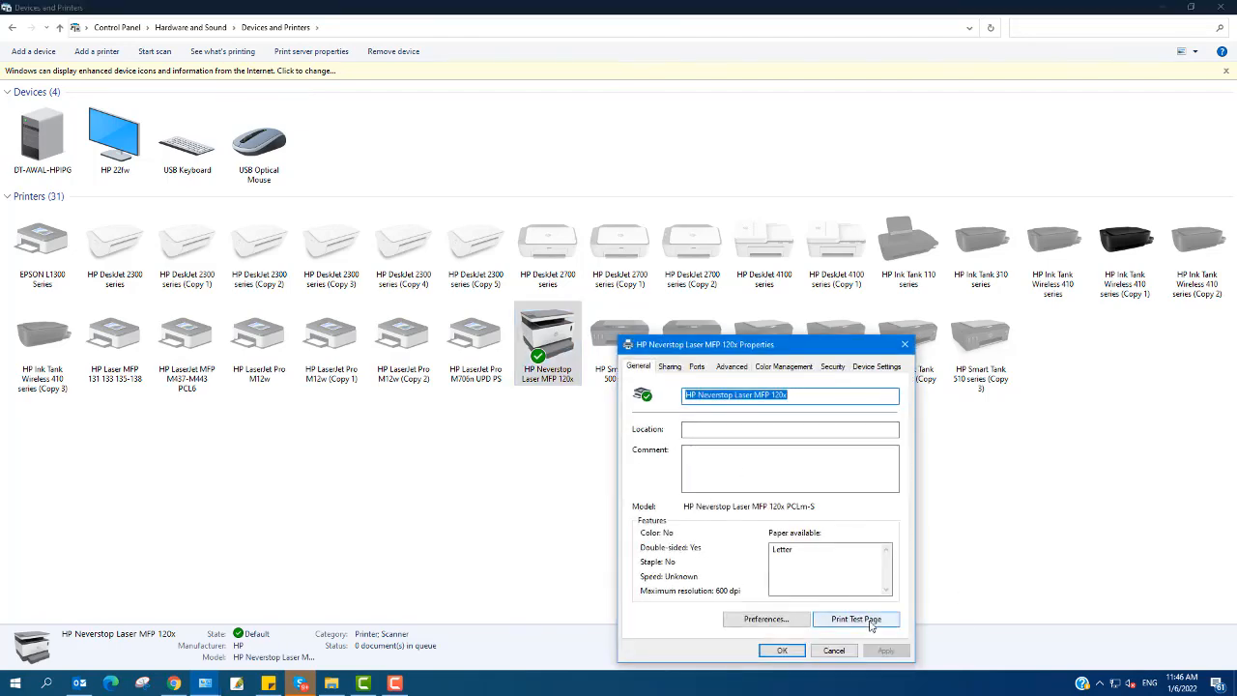
{"action": "left_click", "coordinate": [869, 622]}
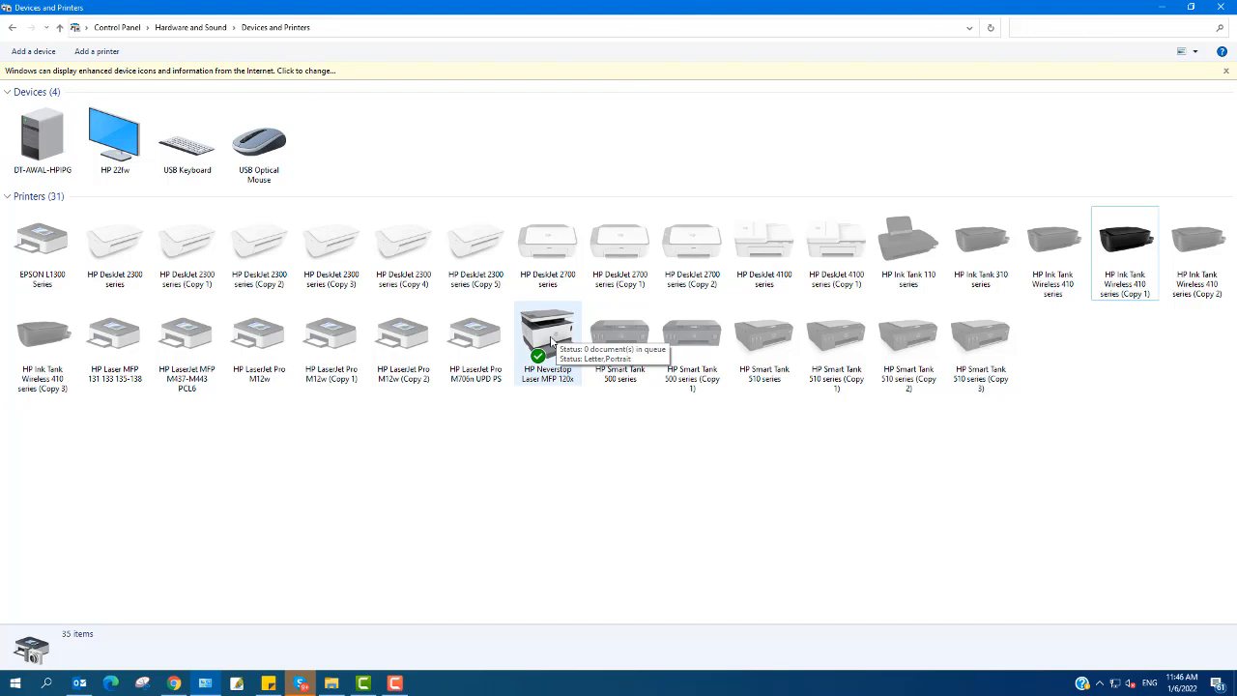
Step: Reopen the HP Neverstop Laser MFP 120x printer properties and print another test page
{"action": "right_click", "coordinate": [553, 341]}
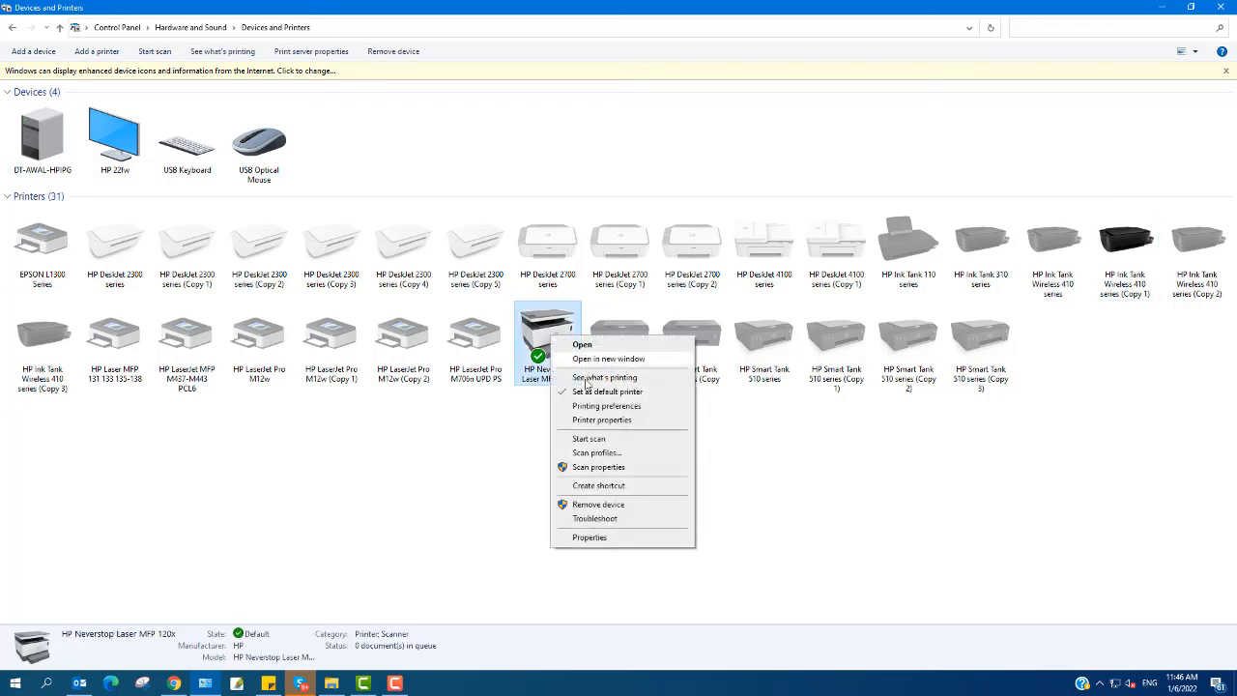
{"action": "left_click", "coordinate": [609, 422]}
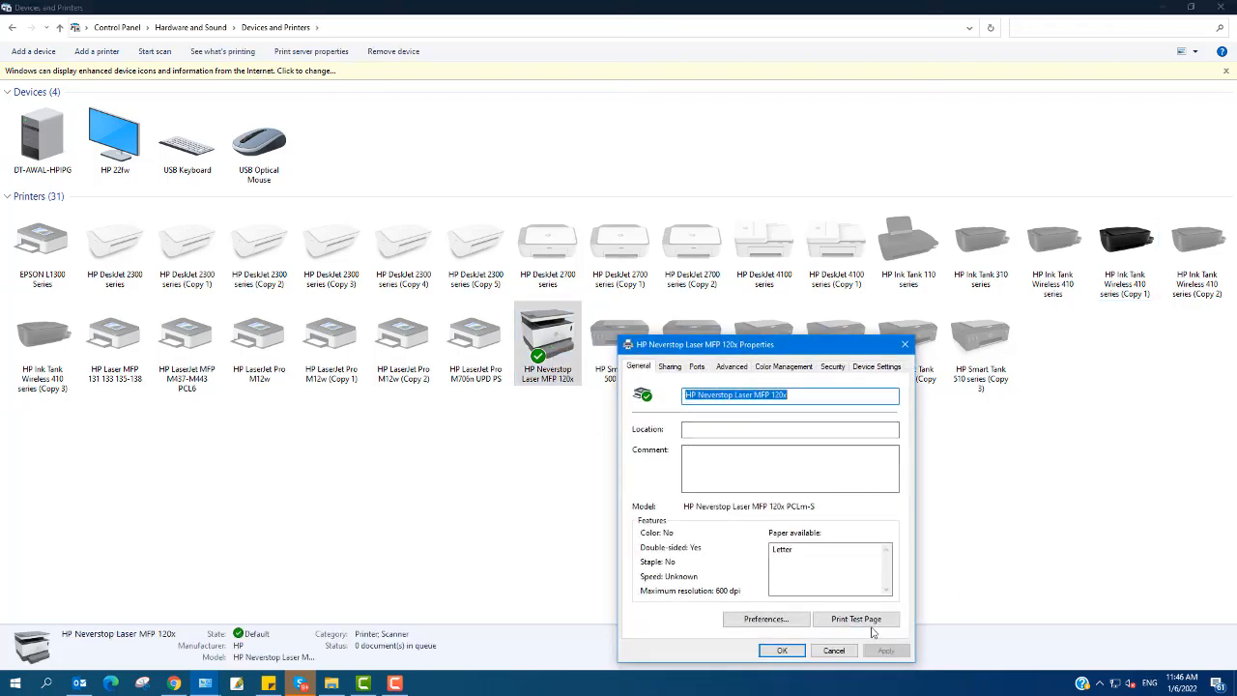
{"action": "left_click", "coordinate": [857, 620]}
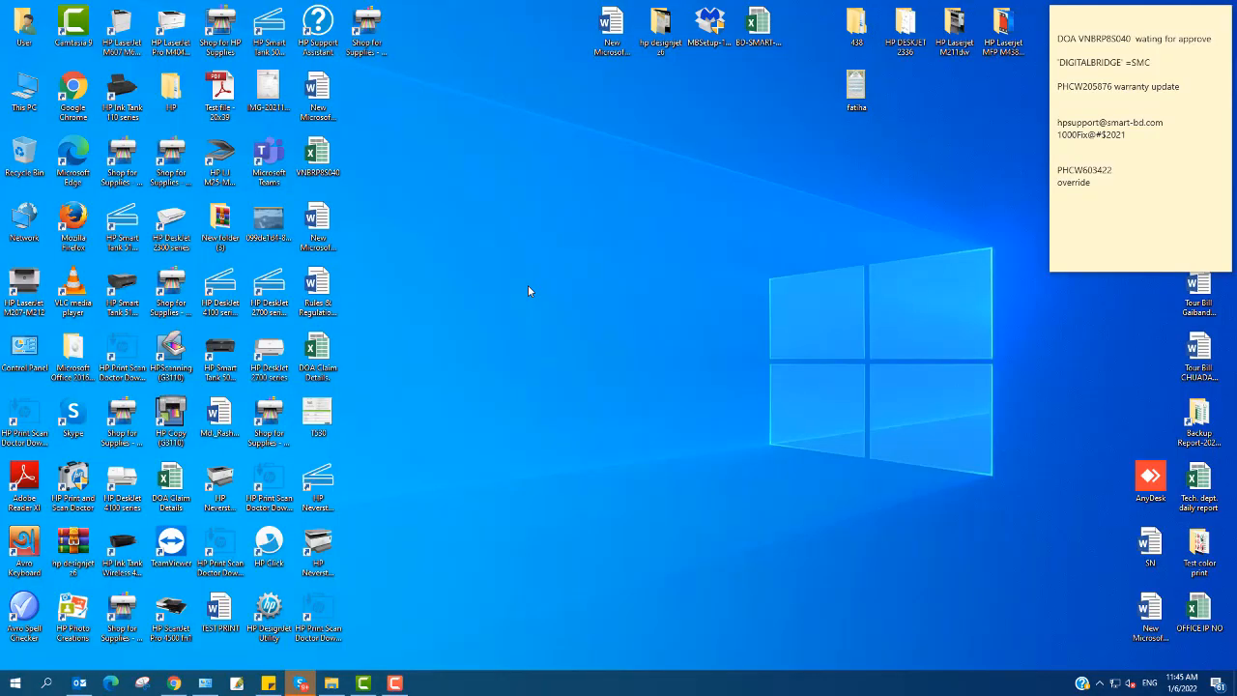
Step: Switch from the desktop to the Devices and Printers window
{"action": "left_click", "coordinate": [205, 683]}
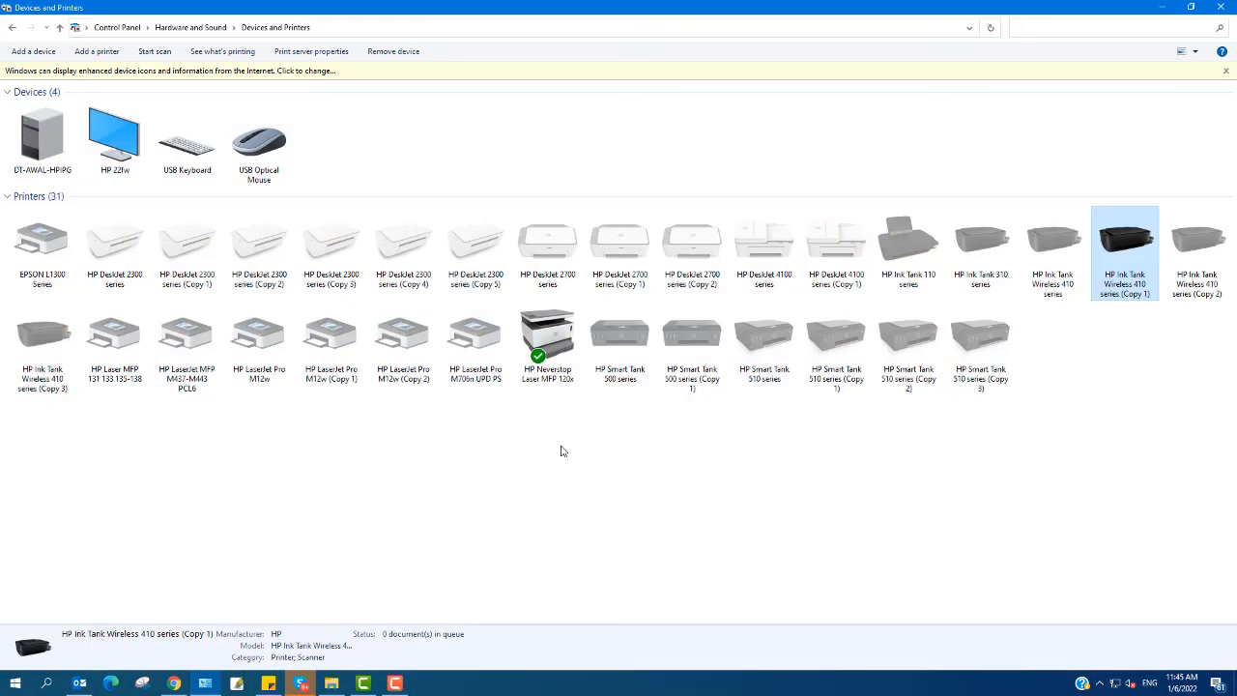